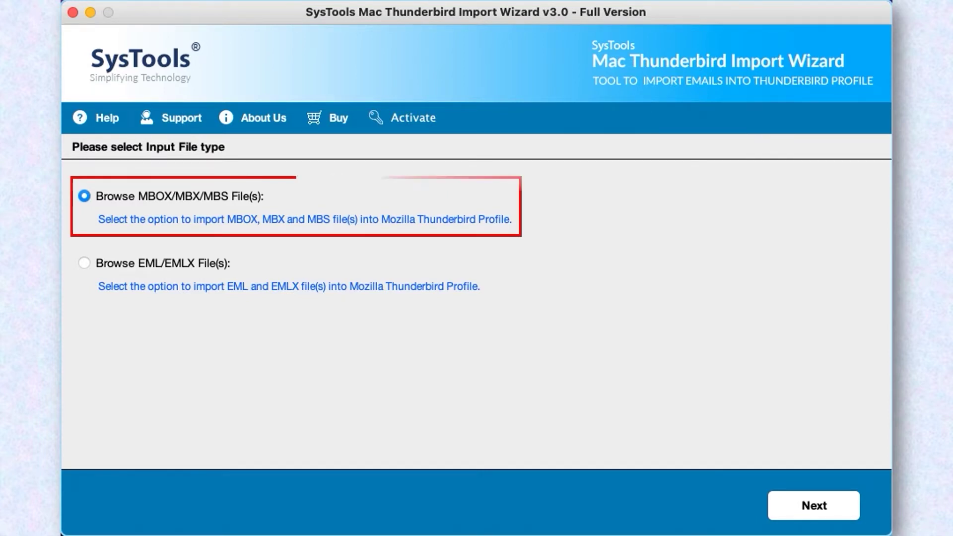
Step: Try EML/EMLX, reselect MBOX/MBX/MBS as the input type, and advance to MBOX file selection
click(84, 263)
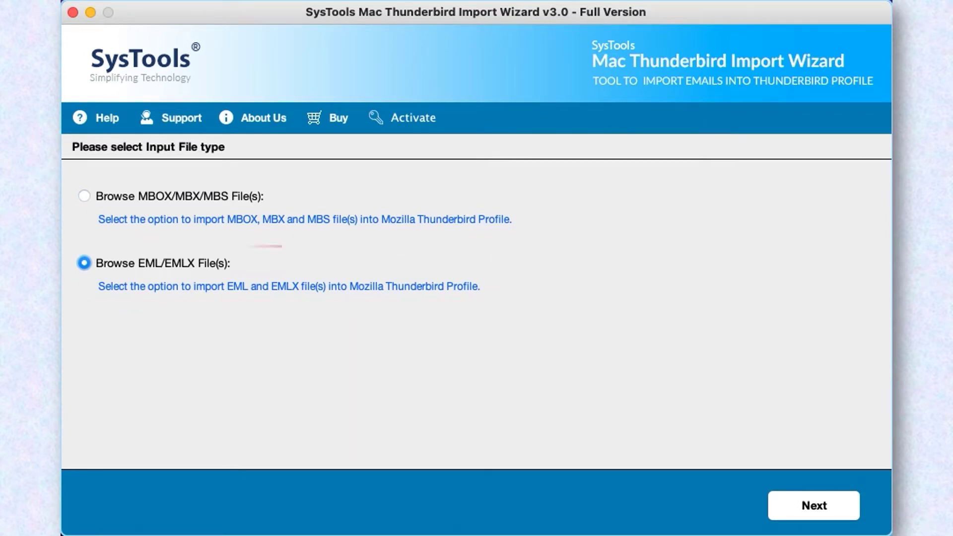
click(84, 196)
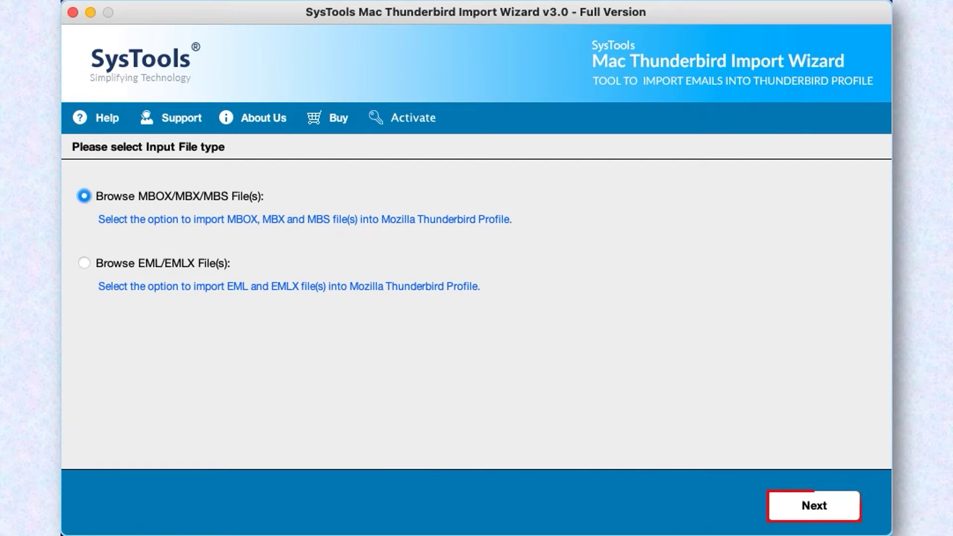
key(Return)
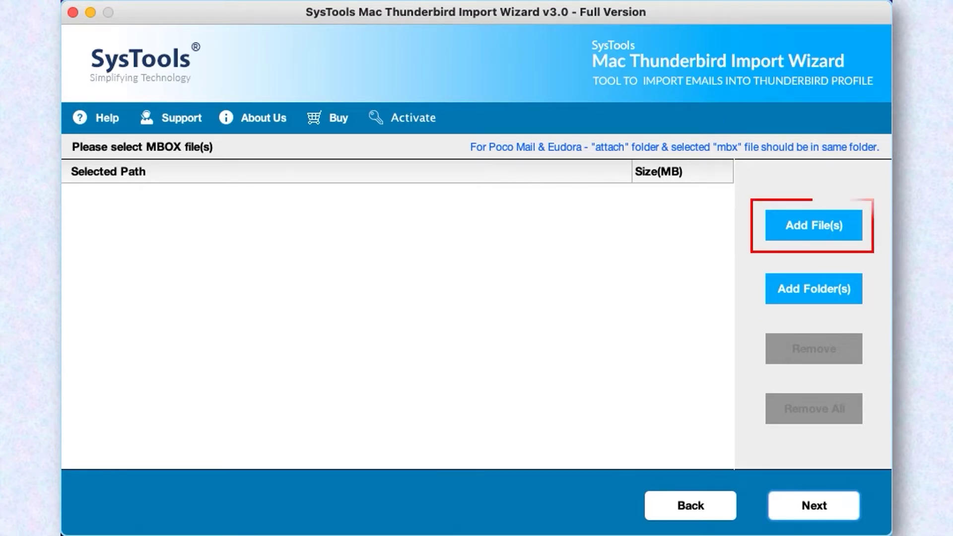
Step: Add Documents.mbs, Images.mbs, In.mbx and manon.Mbox from MBOX Files/mbox-mbx-mbs to the list
double_click(296, 217)
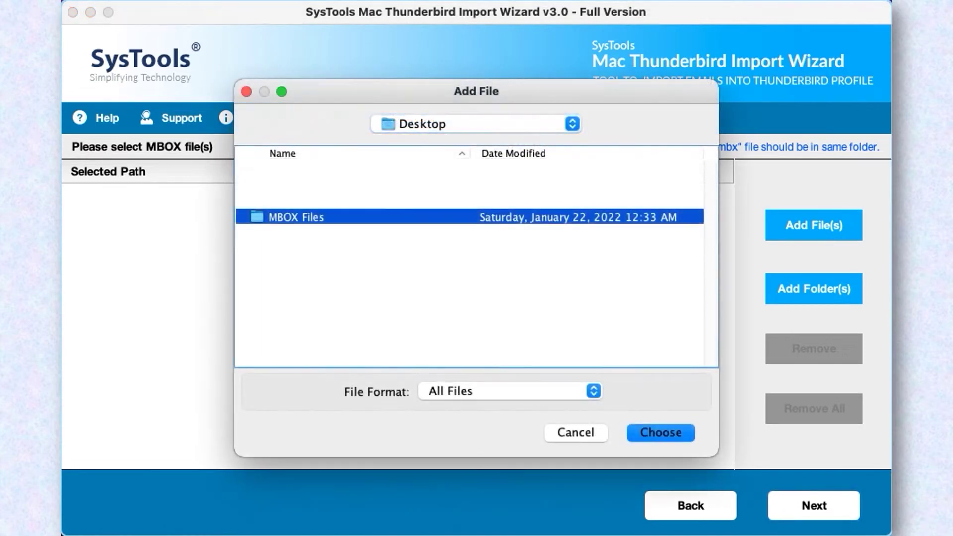
click(311, 170)
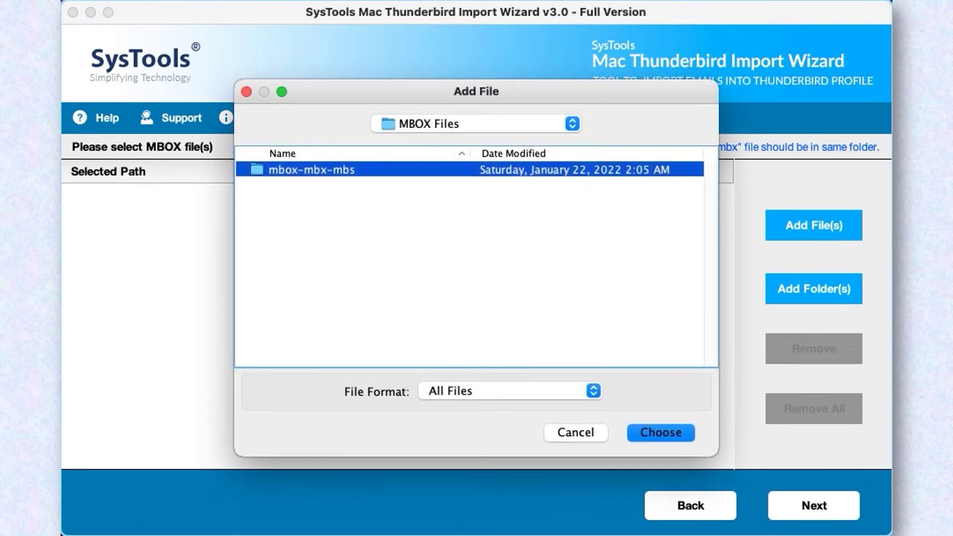
double_click(311, 169)
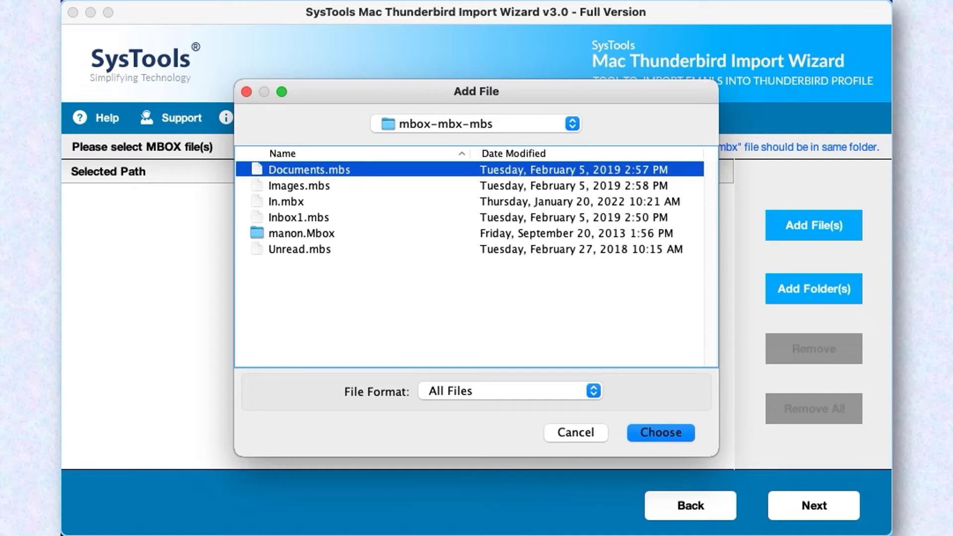
key(shift+Down)
key(shift+Down)
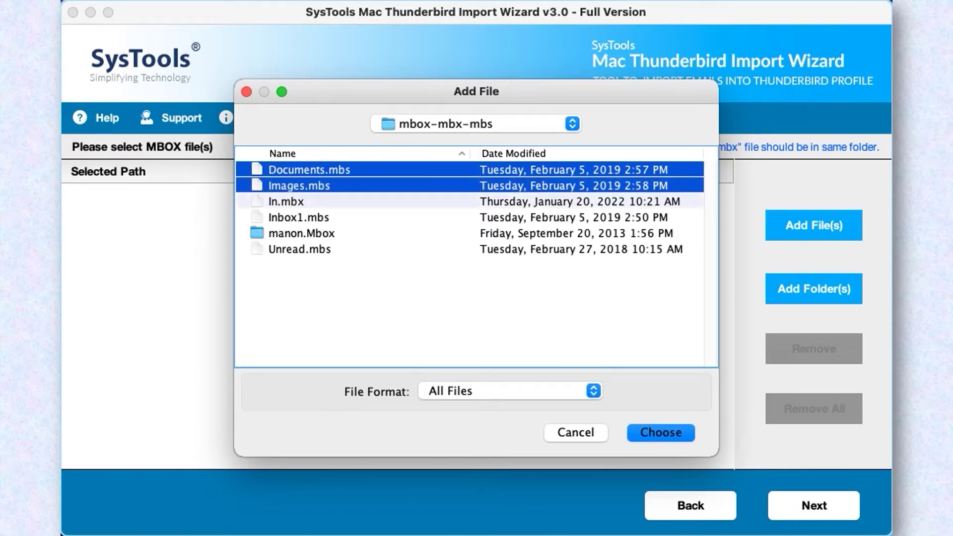
super+click(302, 233)
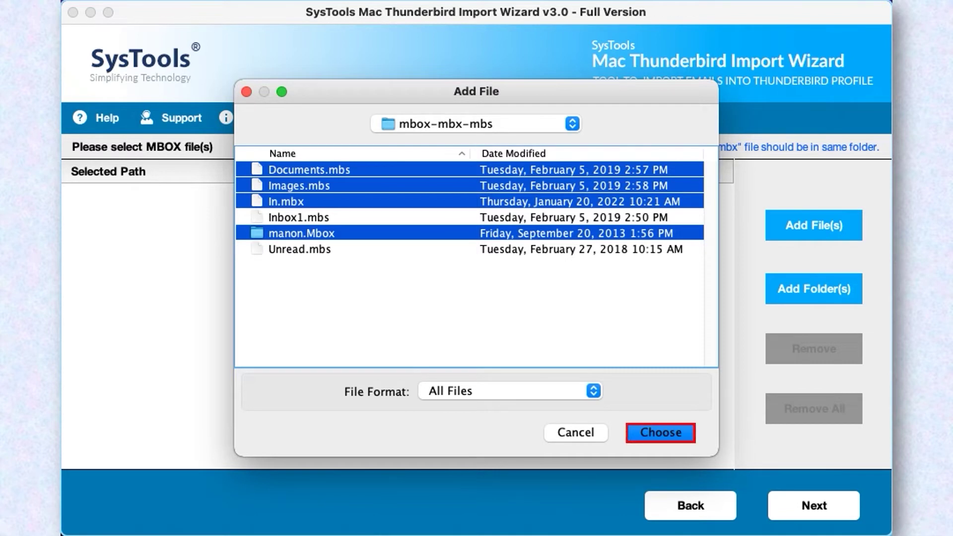
key(Return)
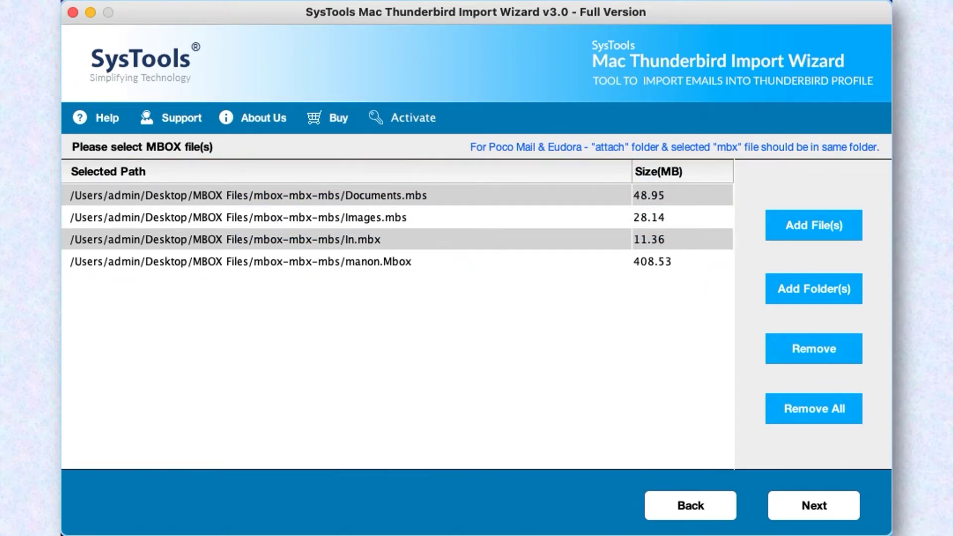
Step: Remove Documents.mbs from the list and add the whole mbox-mbx-mbs folder instead
click(248, 195)
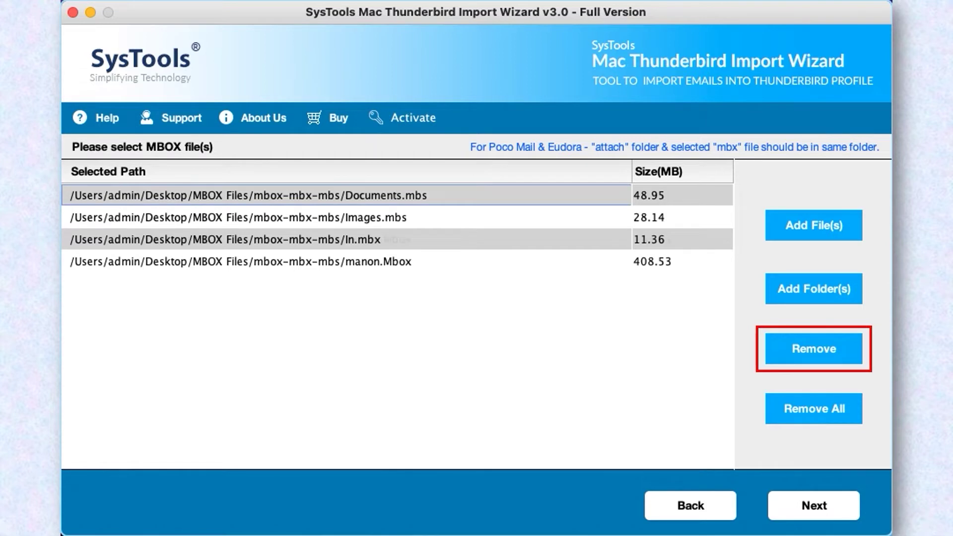
key(Delete)
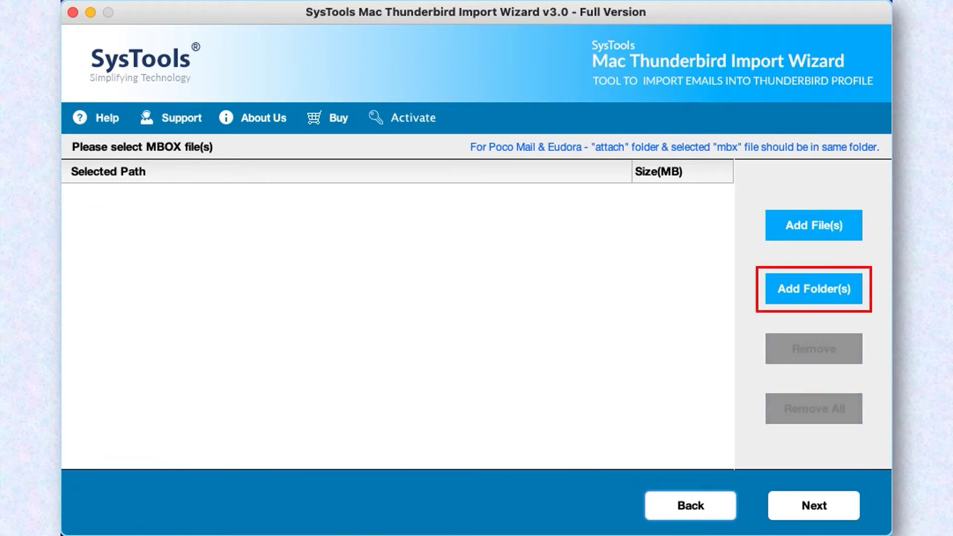
click(296, 217)
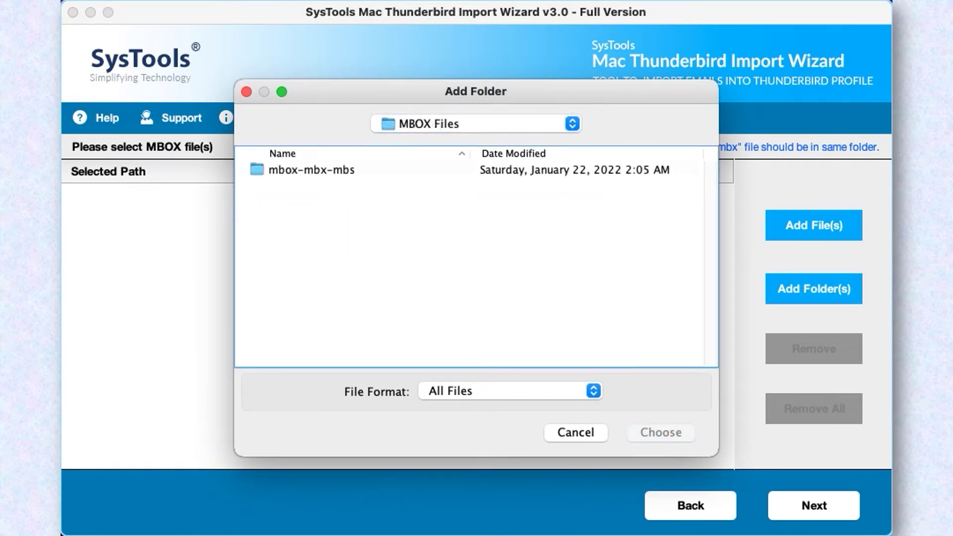
click(312, 169)
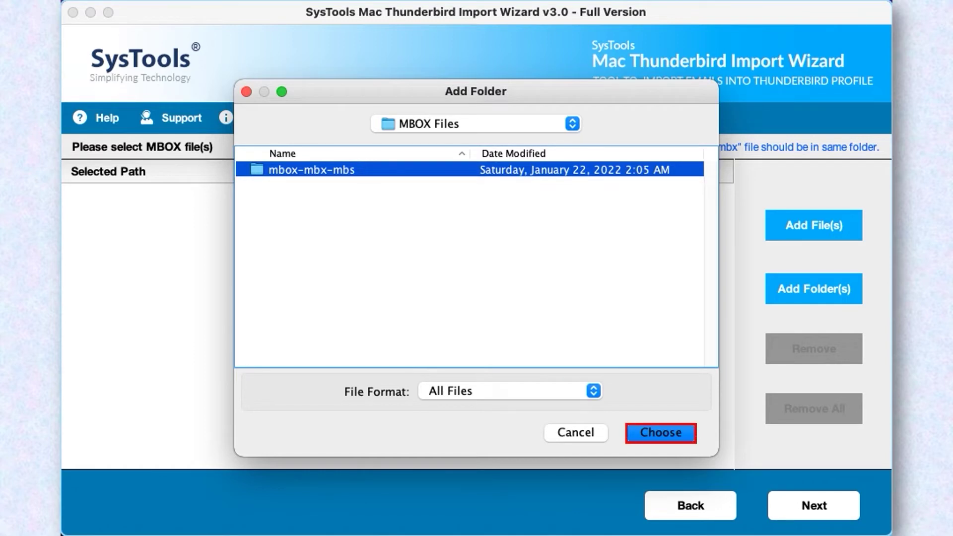
key(Return)
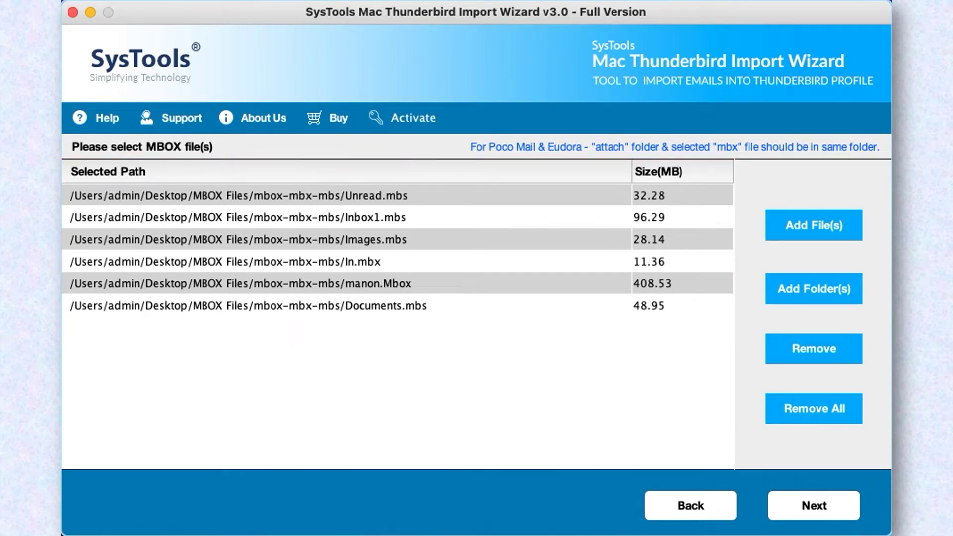
Step: On the profile step, tick mailbox rows 2, 4 and 6 so four mailboxes are imported
key(Return)
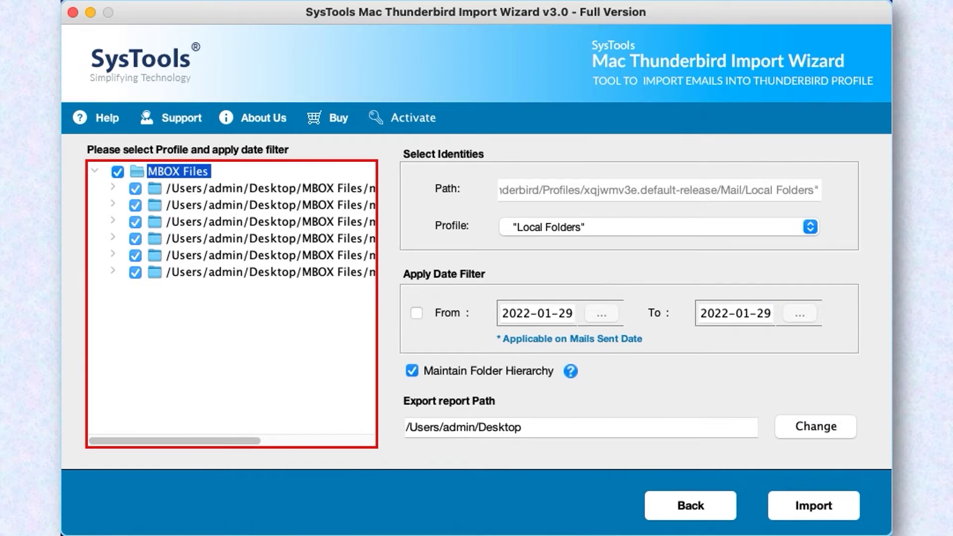
click(135, 205)
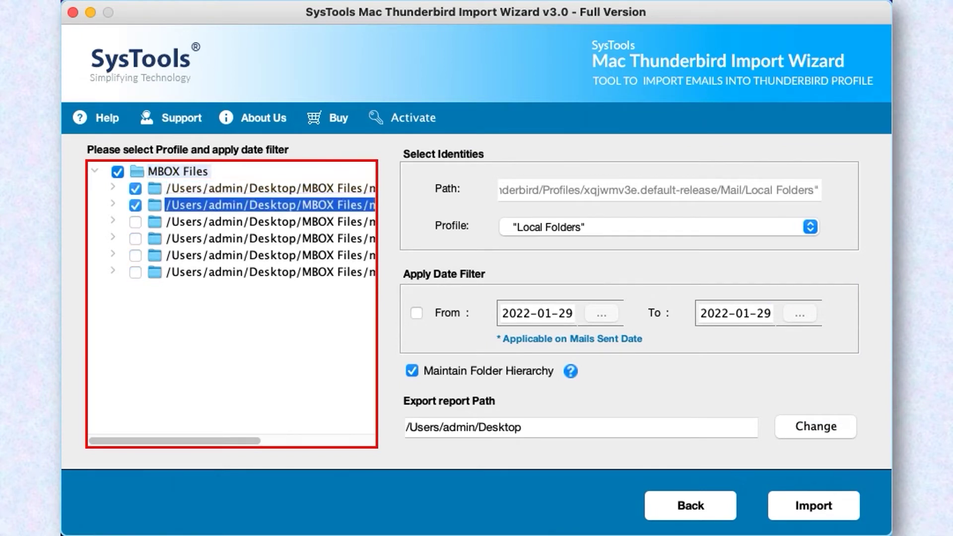
click(135, 239)
click(135, 272)
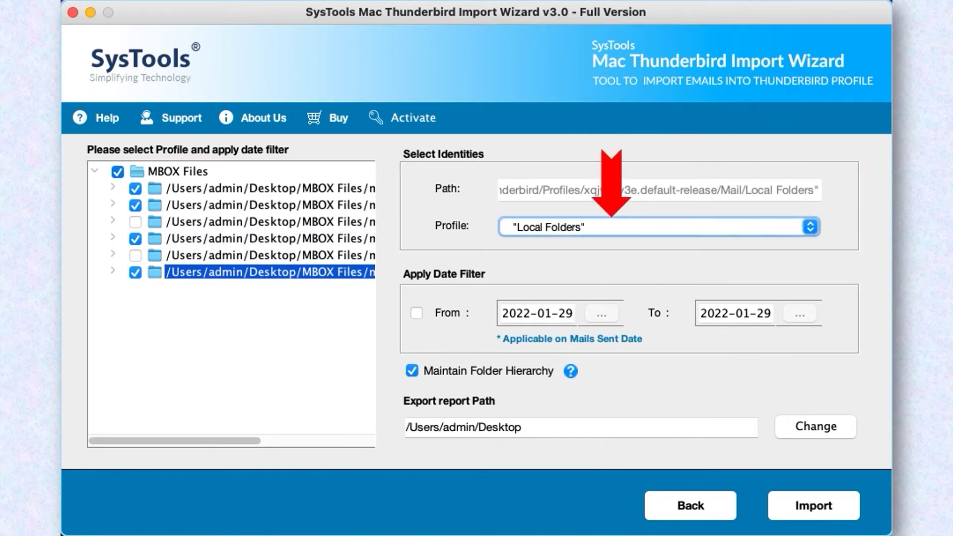
Step: Choose the Gmail account (pop.gmail.com) as the destination profile instead of Local Folders
key(space)
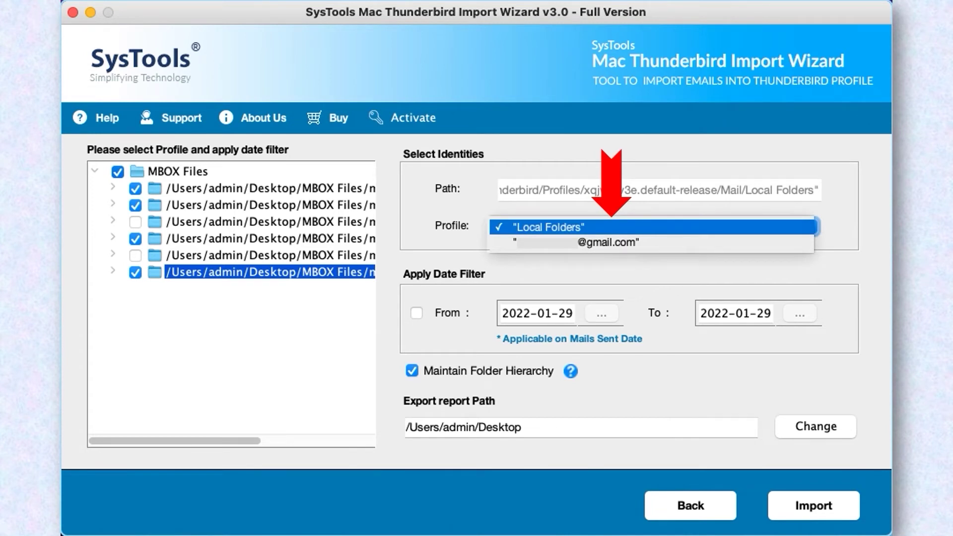
key(Down)
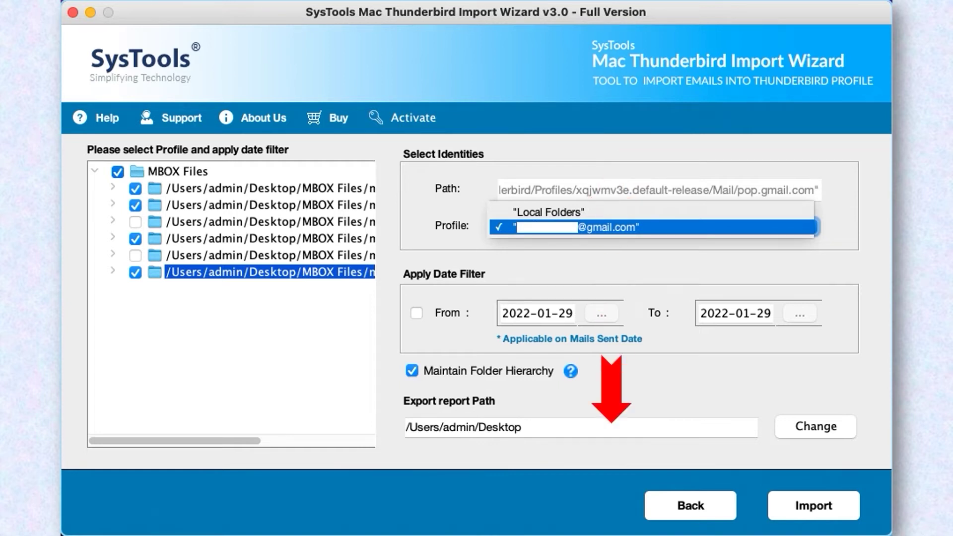
key(Return)
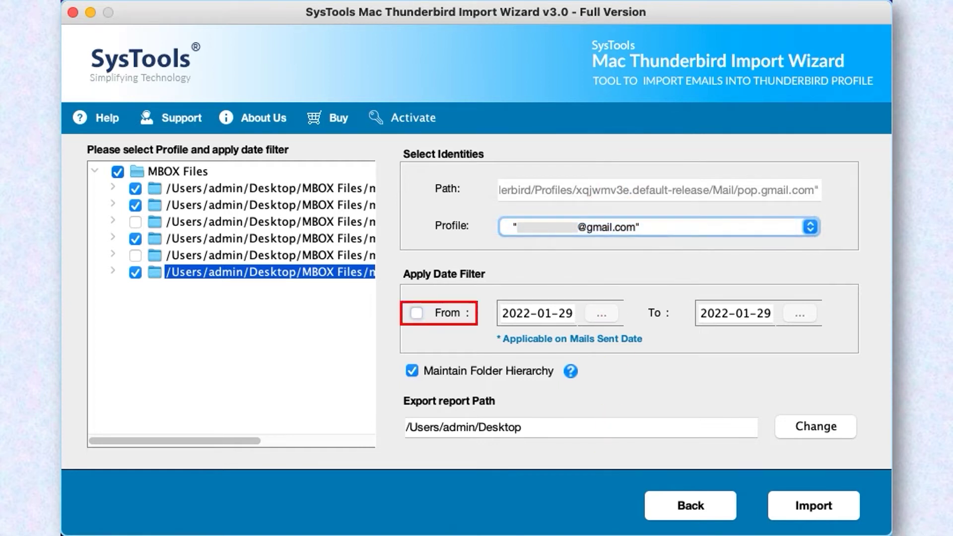
Step: Turn on the sent-date filter from 2022-01-29, setting both From and To dates
key(Tab)
key(space)
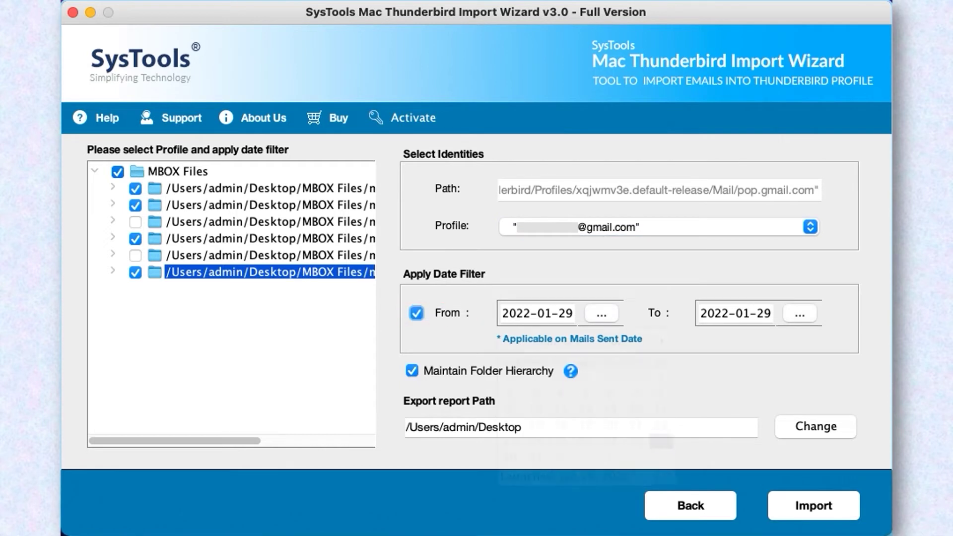
key(Tab)
key(space)
key(Tab)
key(space)
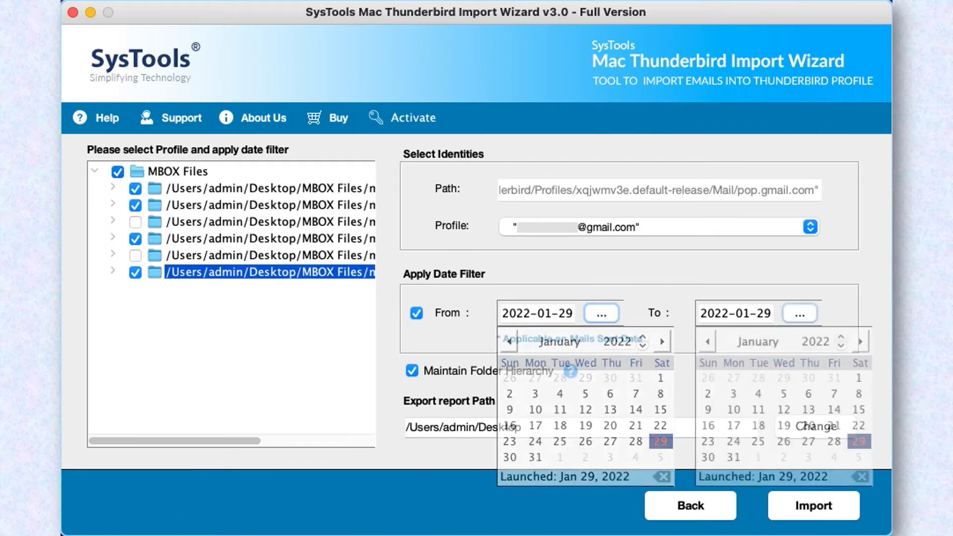
key(Tab)
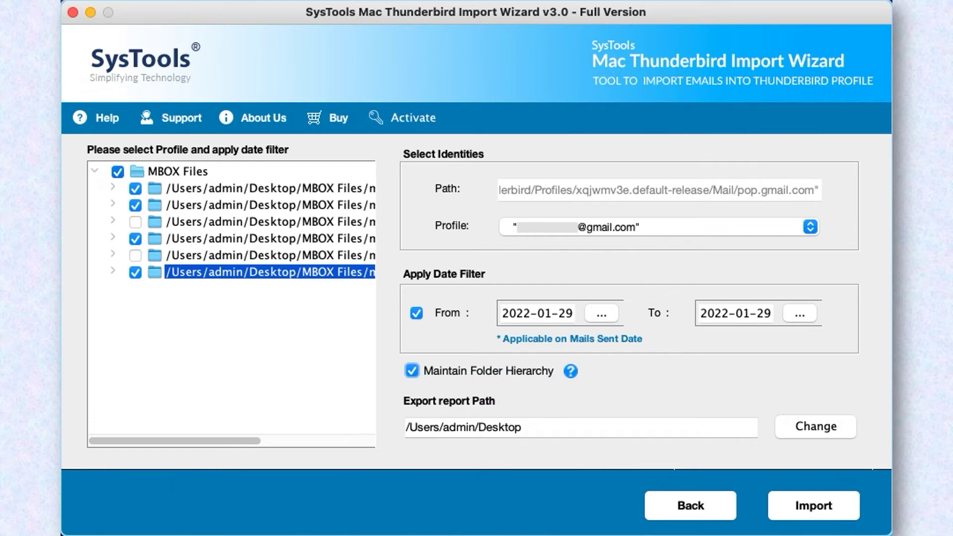
Step: Save the export report to Desktop/Export Report and start the import
key(Tab)
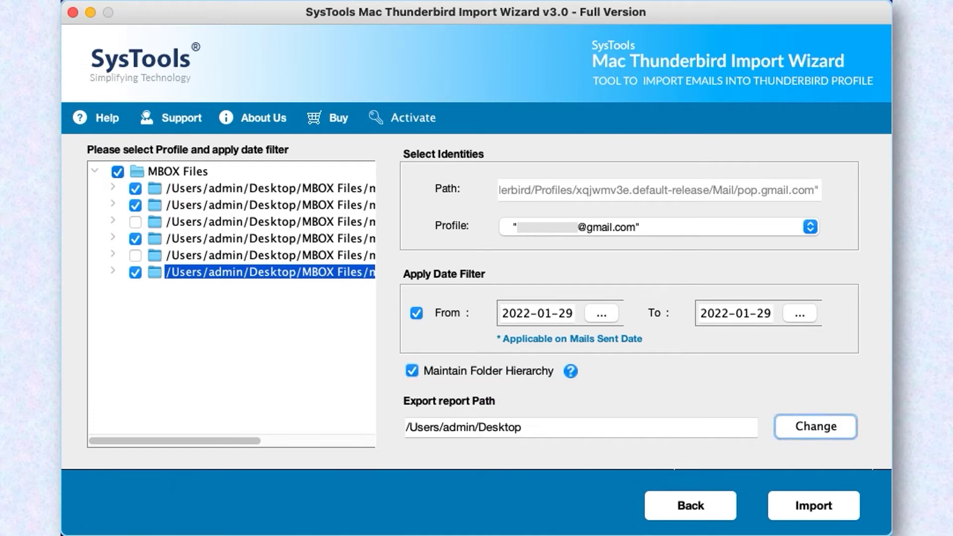
key(space)
click(306, 267)
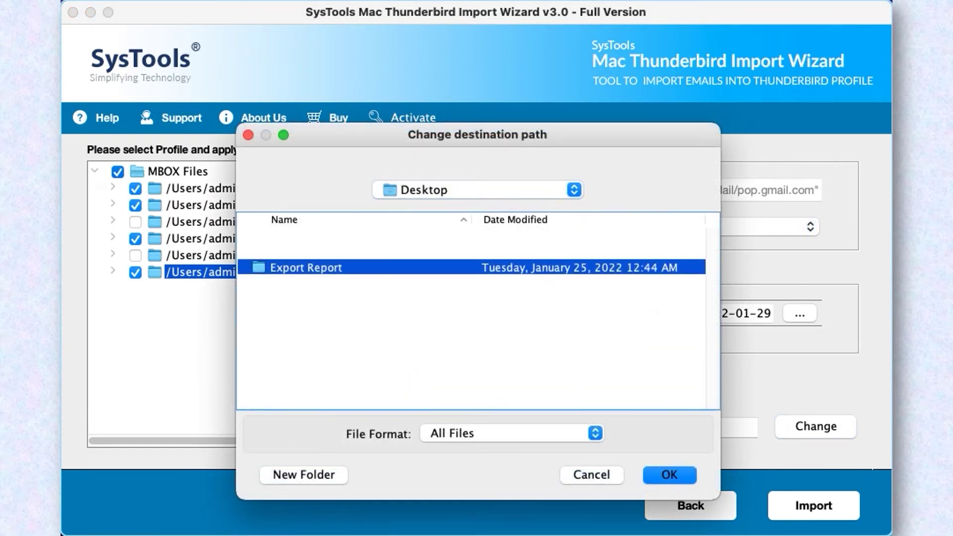
key(Return)
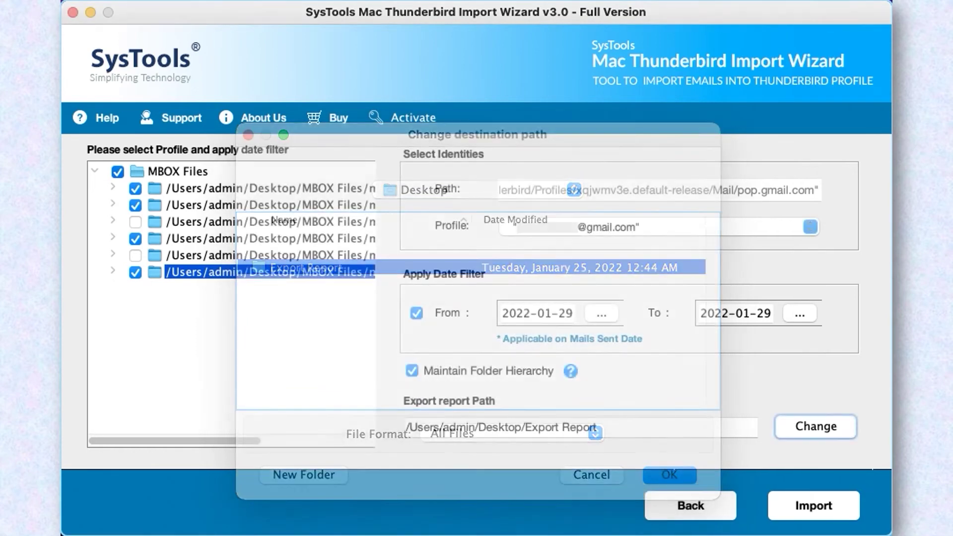
key(Tab)
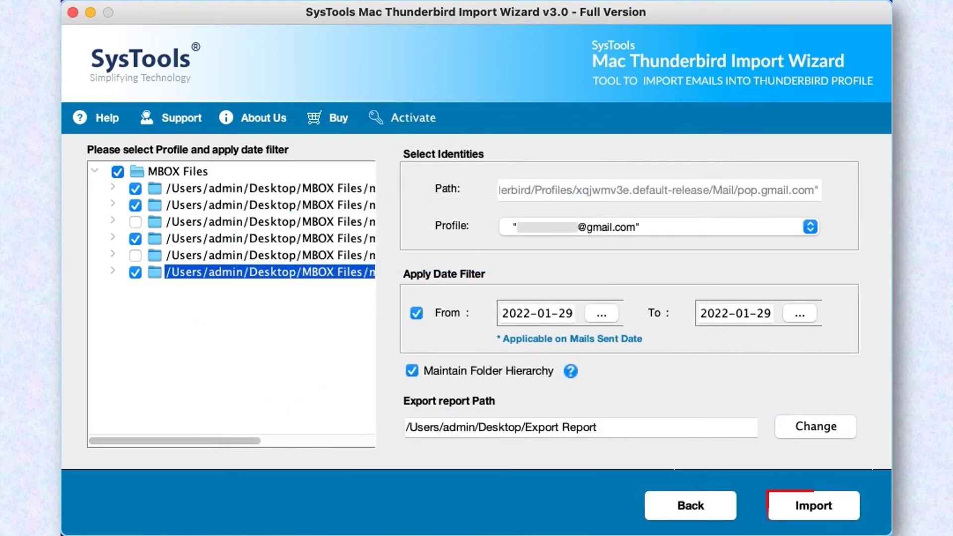
key(space)
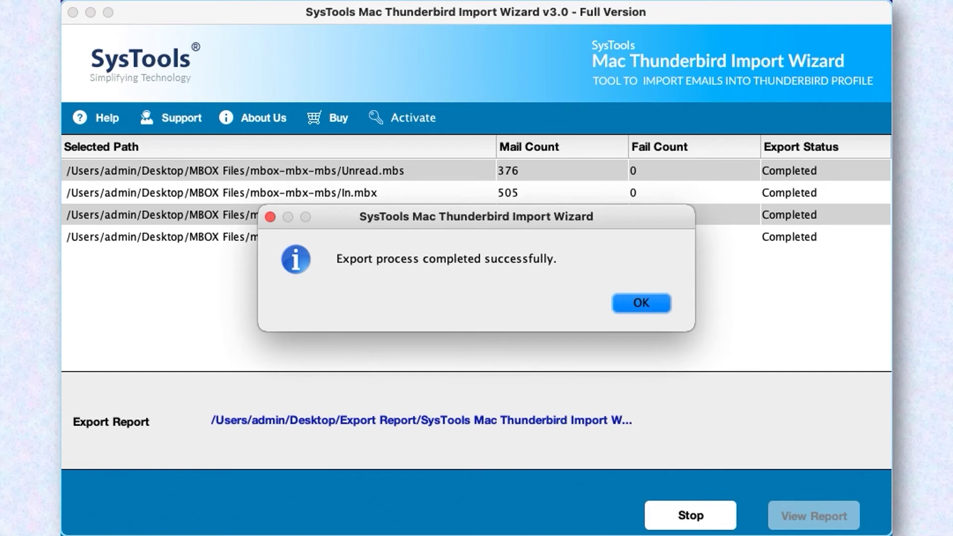
Step: Dismiss the 'Export process completed successfully' message once all mailboxes show Completed
key(Return)
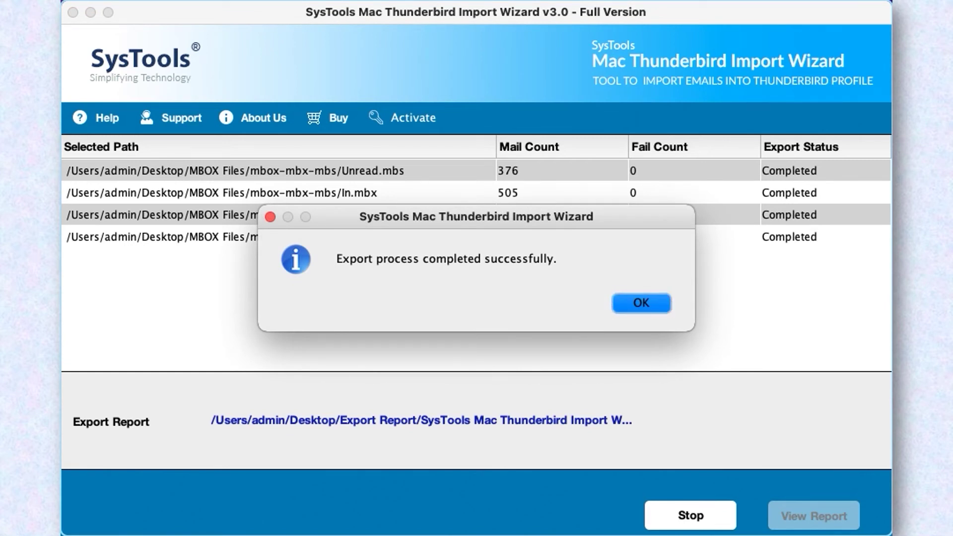